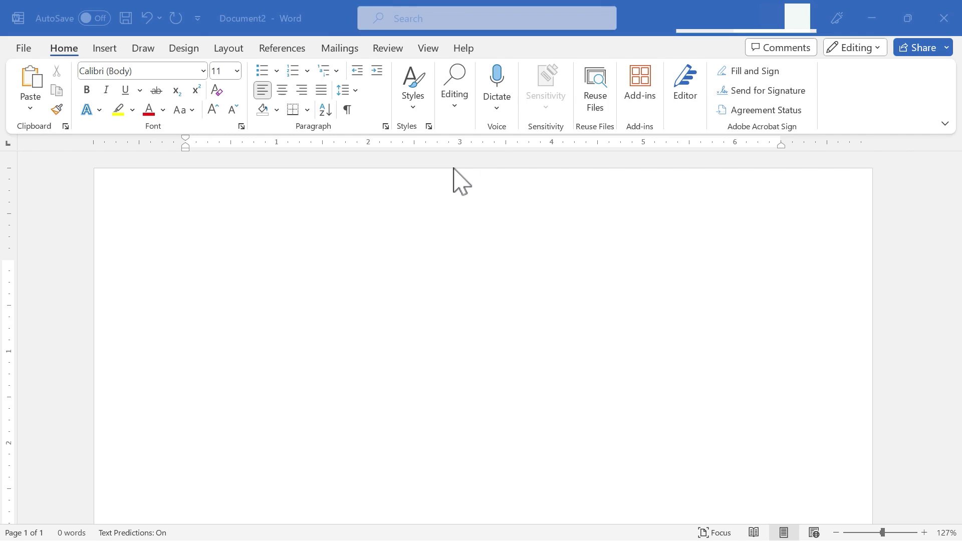
# Dismiss the Microsoft Search tip and place the caret in the blank Document2
pyautogui.click(330, 253)
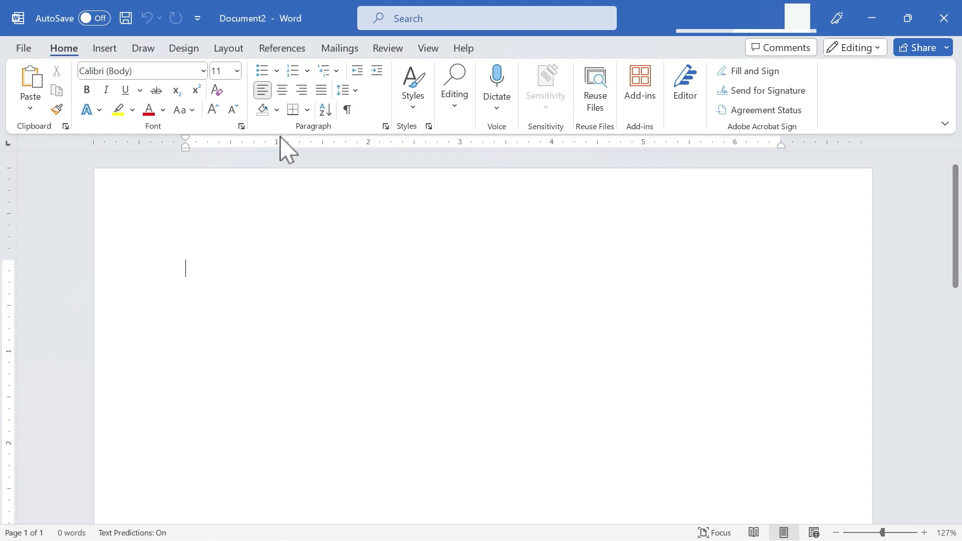
# In Layout's Page Setup, set Multiple pages to Book fold on the Margins settings
pyautogui.click(229, 48)
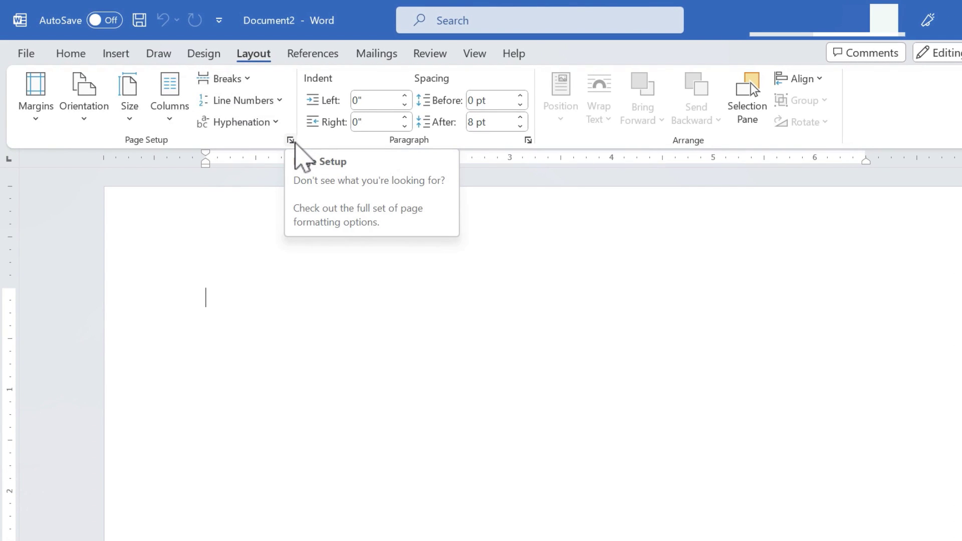
pyautogui.click(292, 141)
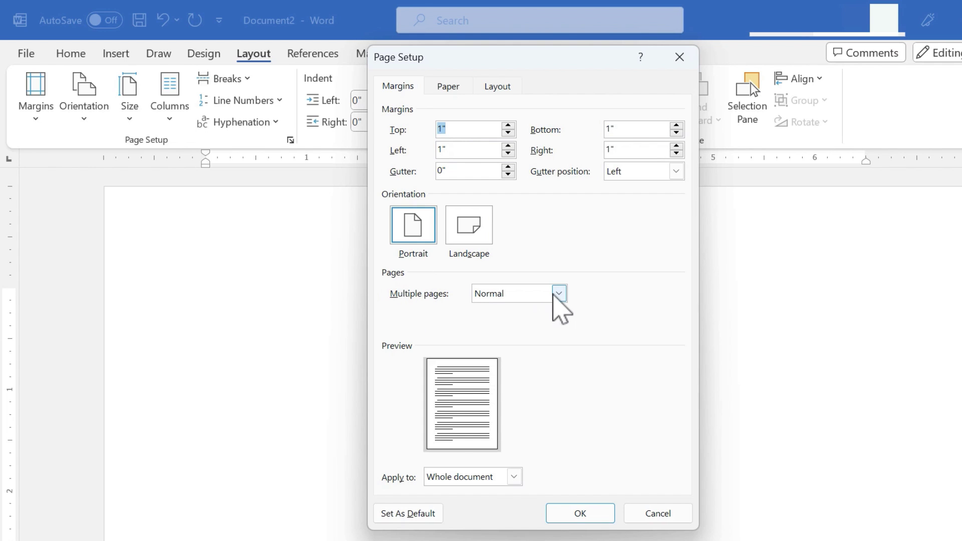
pyautogui.click(558, 294)
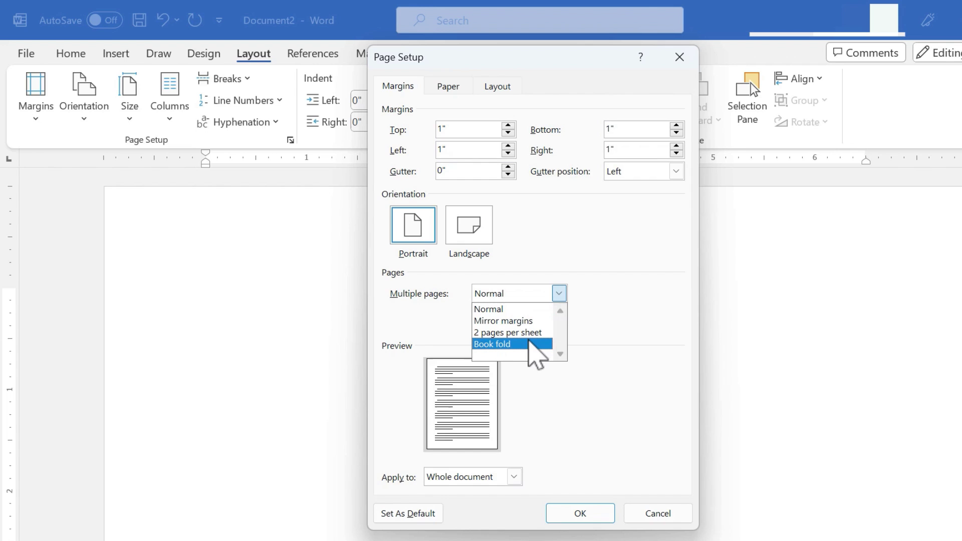
pyautogui.click(529, 343)
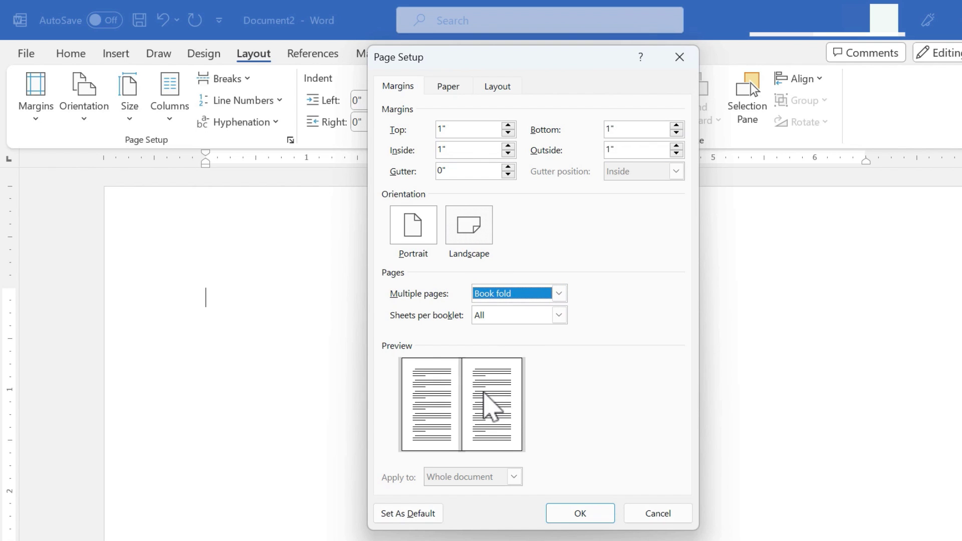
# Adjust the Gutter spinner until the inside binding gutter reads 0.6"
pyautogui.press('Tab')
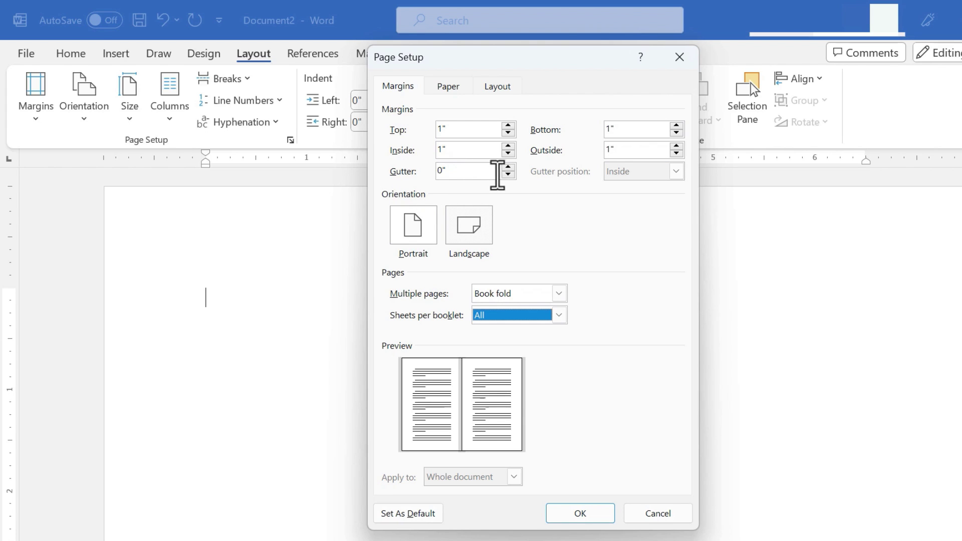
pyautogui.click(509, 167)
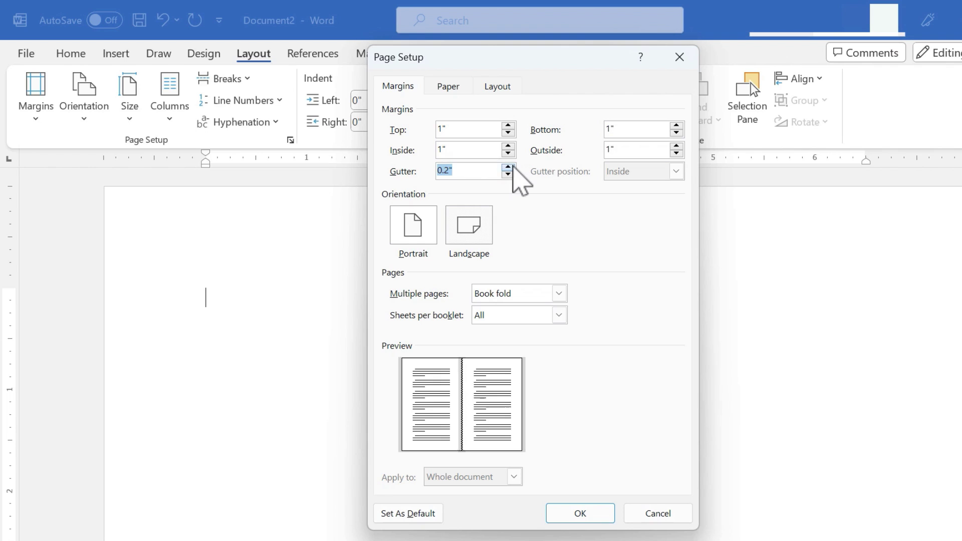
pyautogui.click(509, 167)
pyautogui.click(510, 167)
pyautogui.click(510, 167)
pyautogui.click(510, 167)
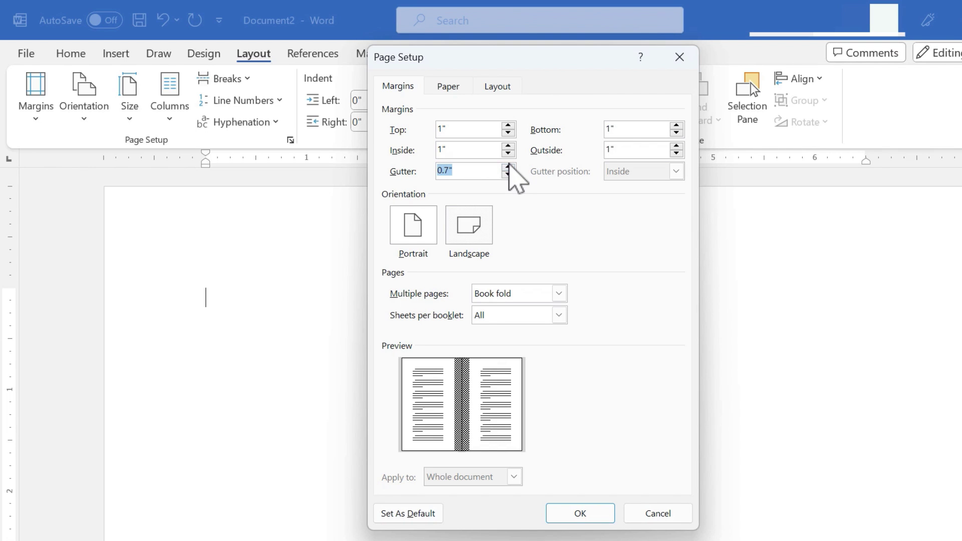
pyautogui.click(509, 174)
pyautogui.click(509, 174)
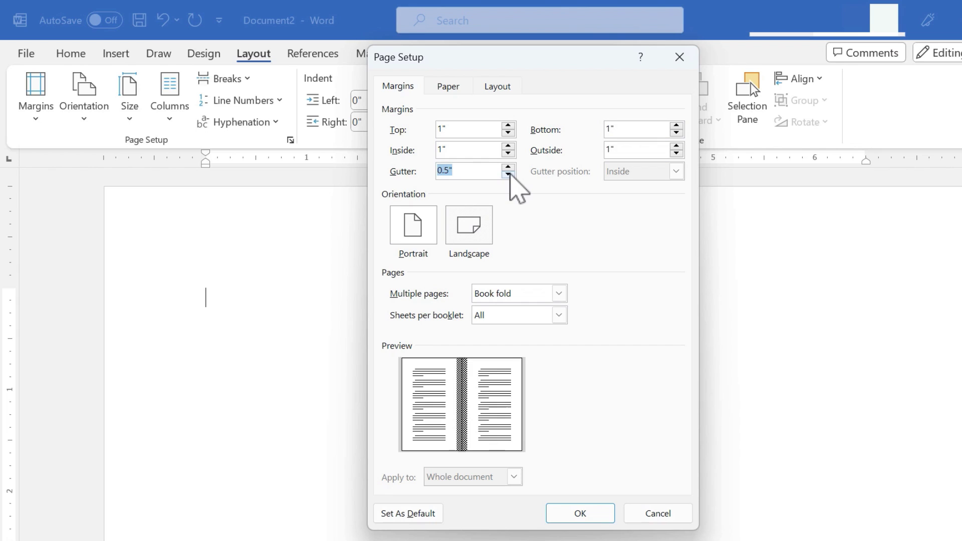
pyautogui.click(509, 174)
pyautogui.click(509, 174)
pyautogui.click(509, 174)
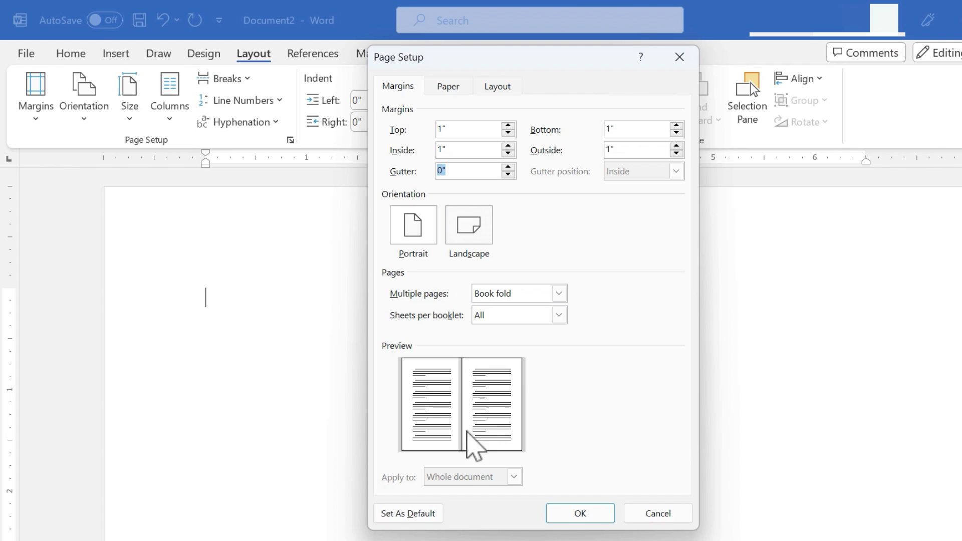
pyautogui.click(508, 168)
pyautogui.click(508, 167)
pyautogui.click(508, 168)
pyautogui.click(508, 167)
pyautogui.click(508, 168)
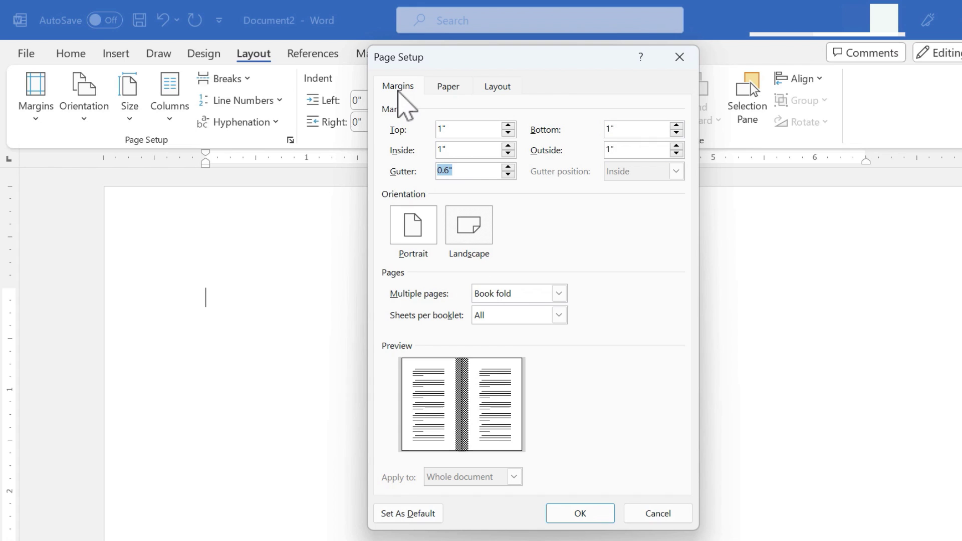
# On the Paper settings, change the paper size from Letter to A4 (11.69" × 8.27")
pyautogui.click(454, 87)
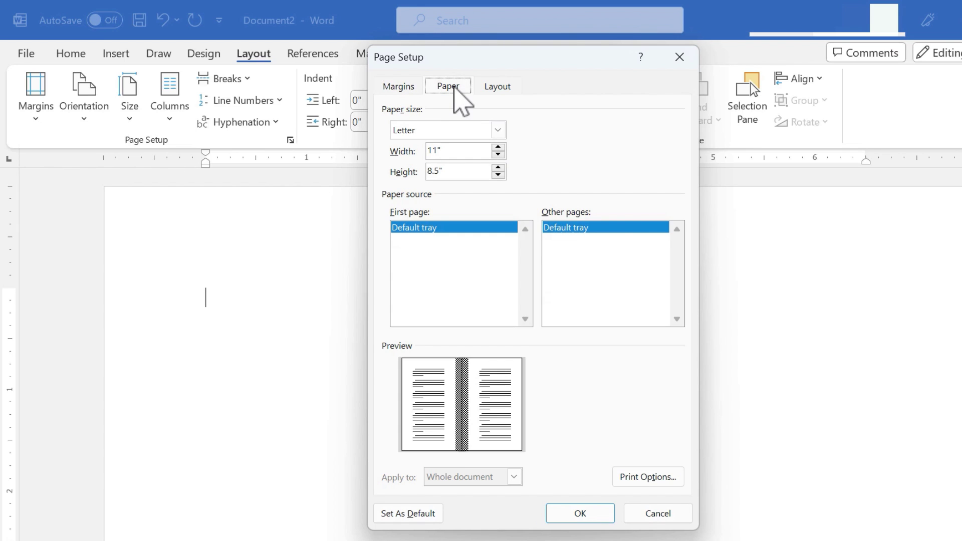
pyautogui.click(498, 130)
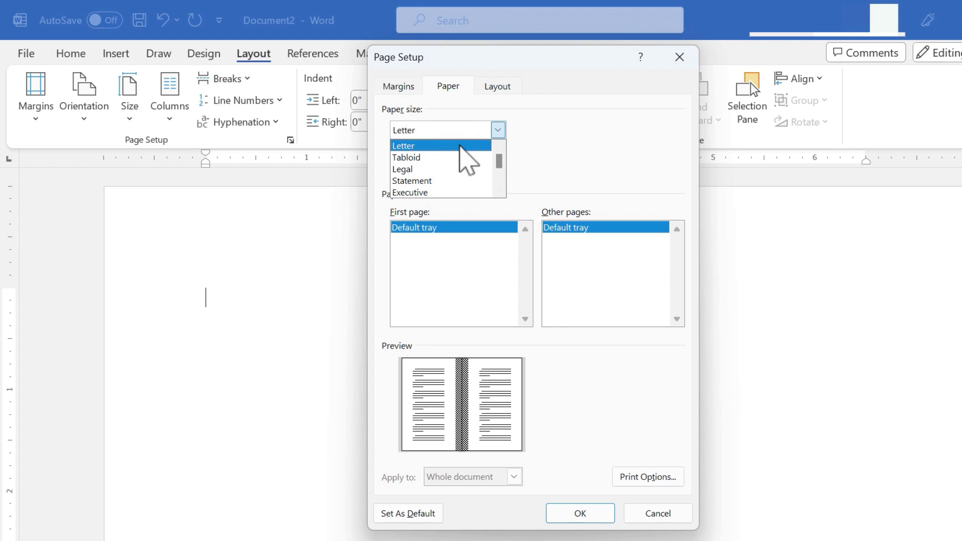
pyautogui.moveTo(499, 163); pyautogui.dragTo(500, 183)
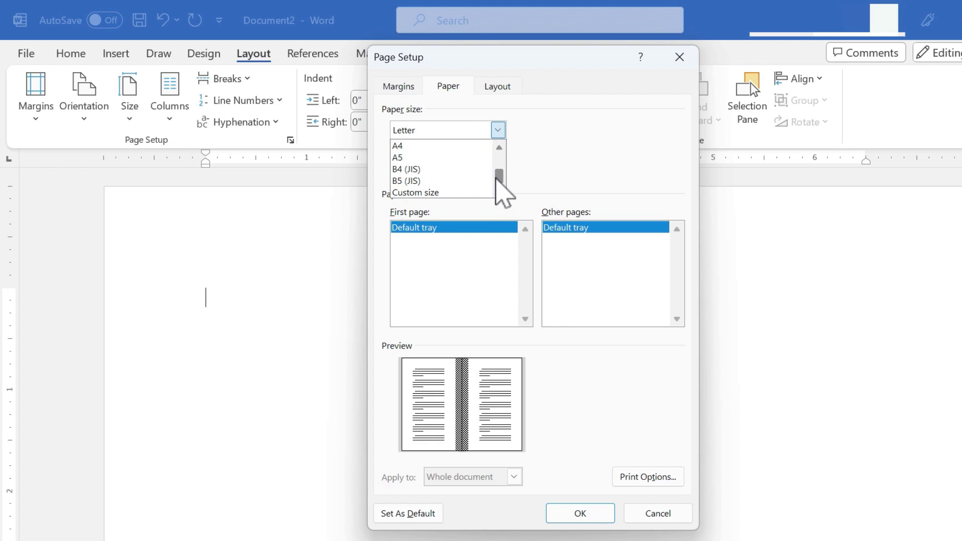
pyautogui.scroll(2, 501, 181)
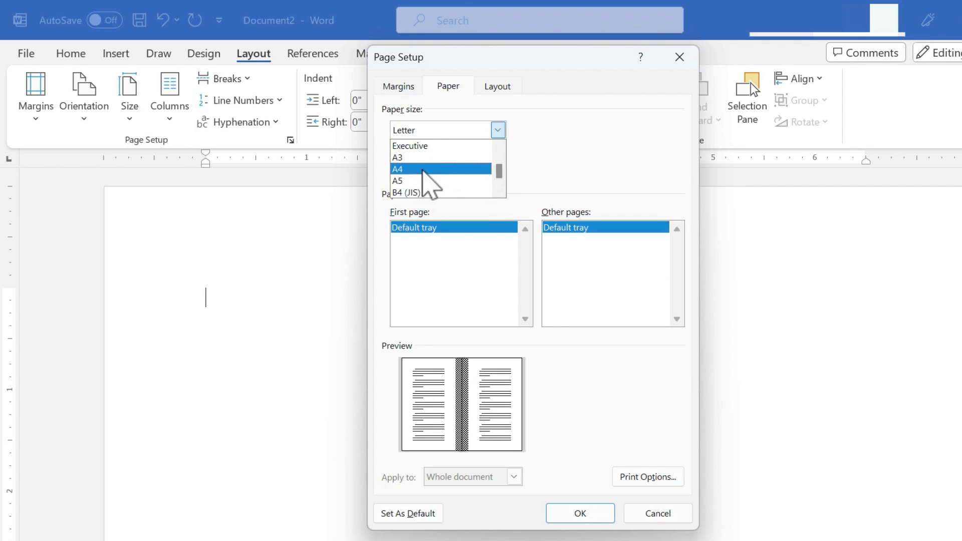
pyautogui.click(432, 170)
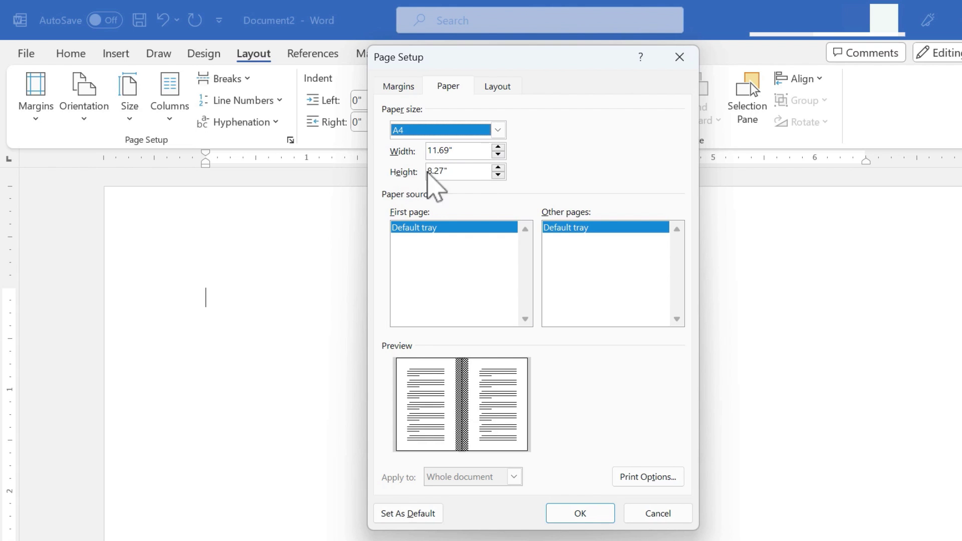
pyautogui.click(498, 131)
pyautogui.scroll(2, 468, 163)
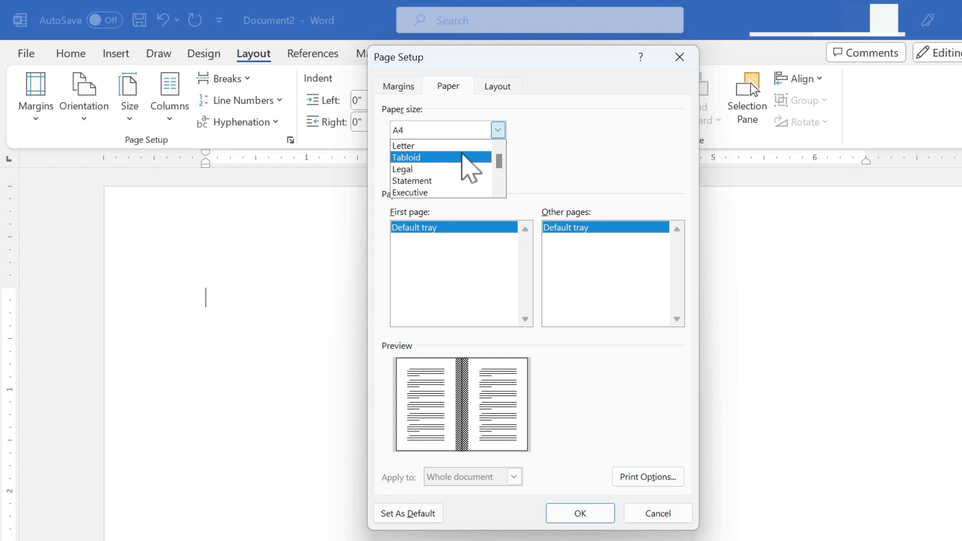
pyautogui.click(456, 147)
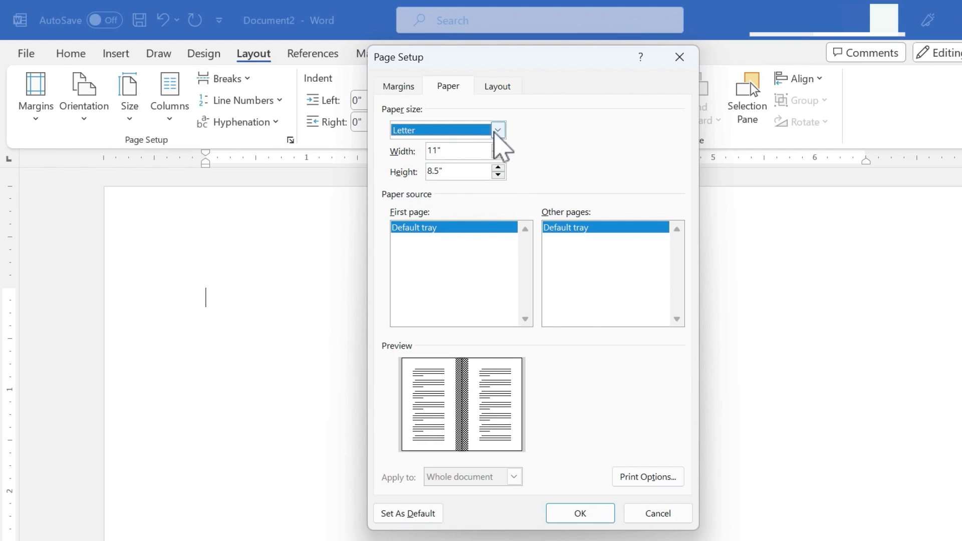
pyautogui.click(498, 132)
pyautogui.scroll(-1, 443, 179)
pyautogui.click(442, 179)
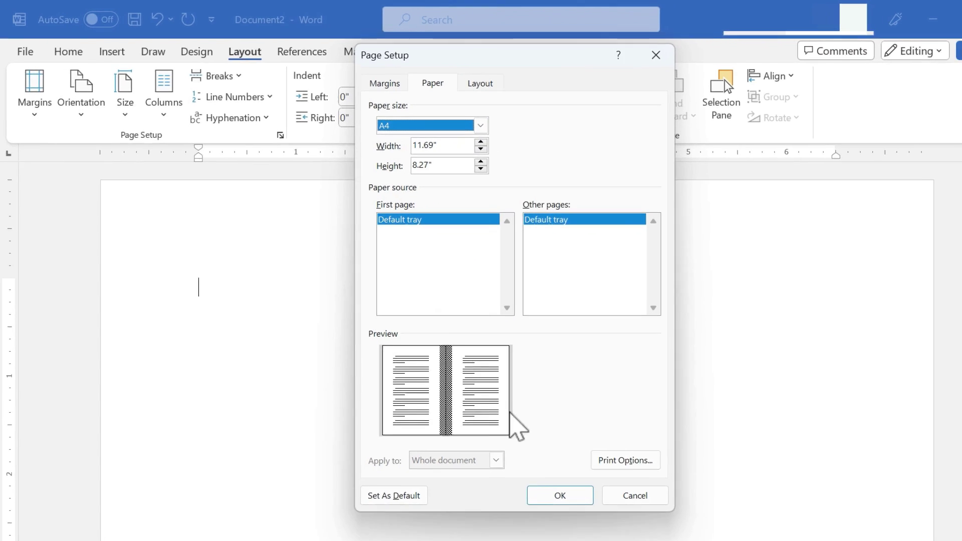
# Apply the A4 page setup and scroll through the eight pages of typed chapters
pyautogui.click(560, 496)
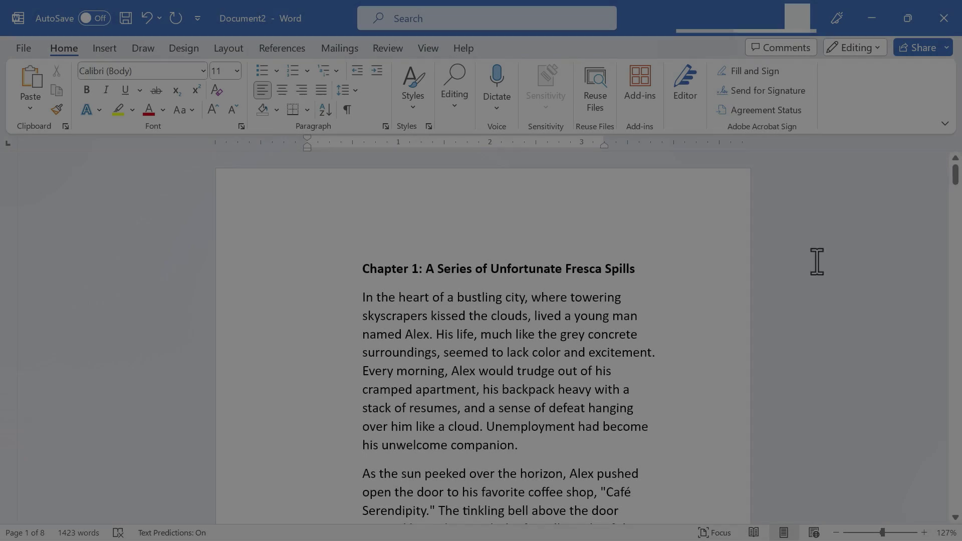
pyautogui.scroll(-5, 795, 271)
pyautogui.scroll(5, 768, 260)
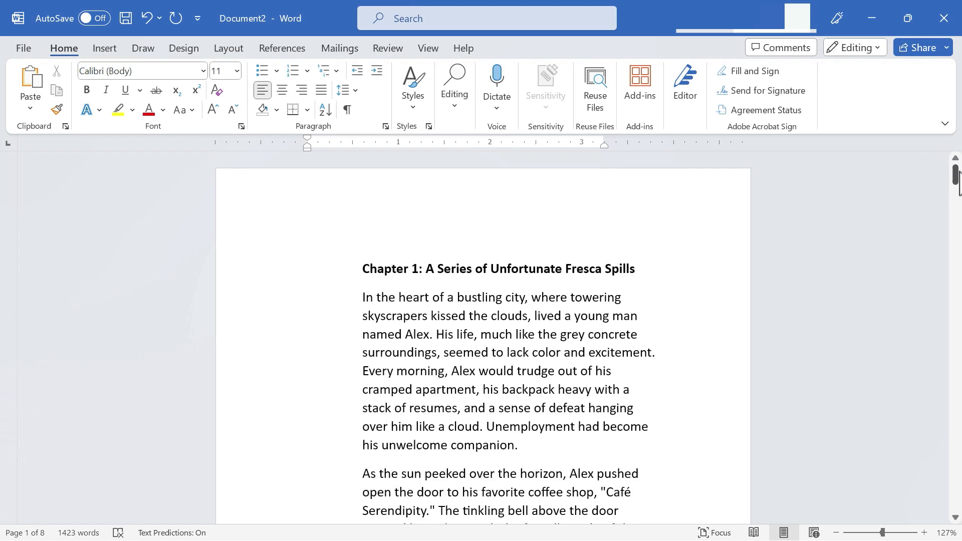
pyautogui.moveTo(956, 177); pyautogui.dragTo(936, 162)
pyautogui.scroll(-12, 237, 257)
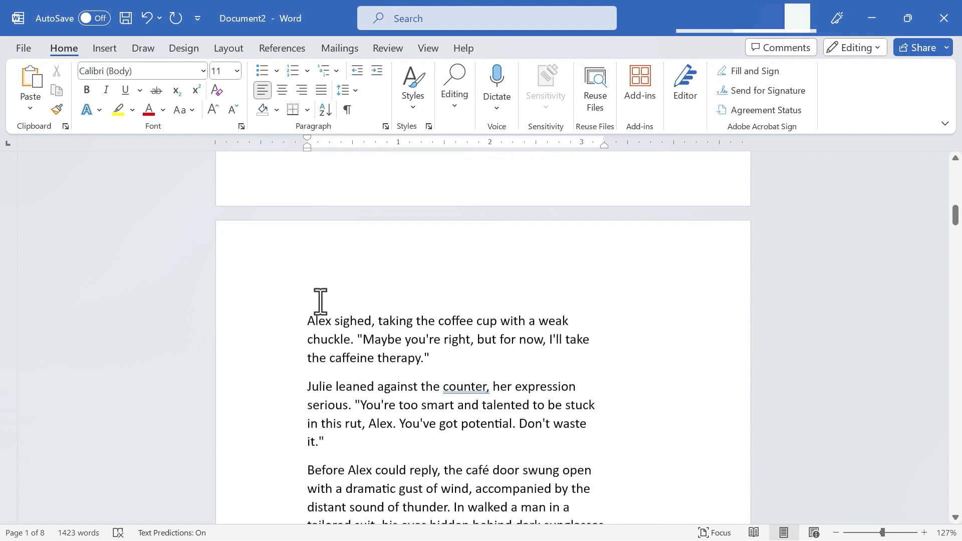
pyautogui.scroll(-2, 452, 251)
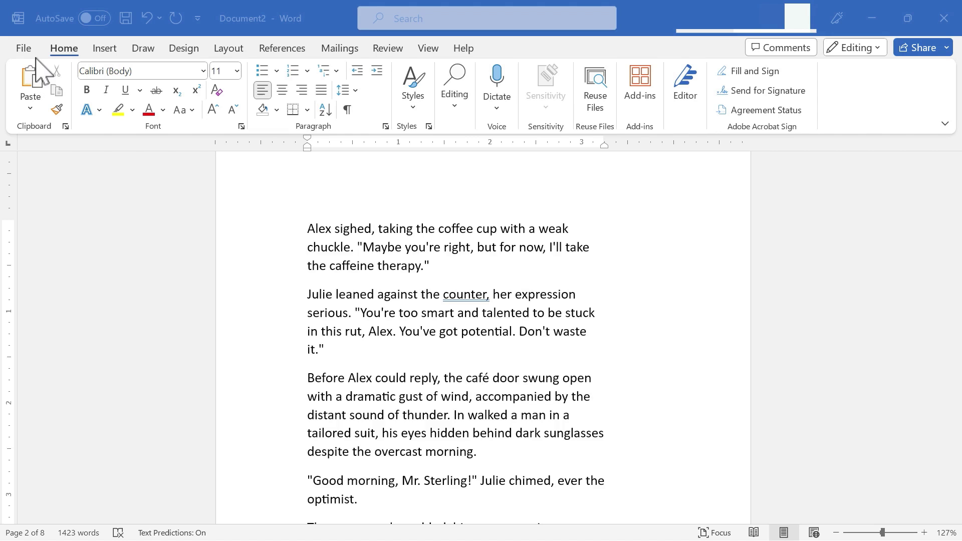
# Go to File > Print for Microsoft Print to PDF and list the one-sided versus two-sided choices
pyautogui.click(24, 48)
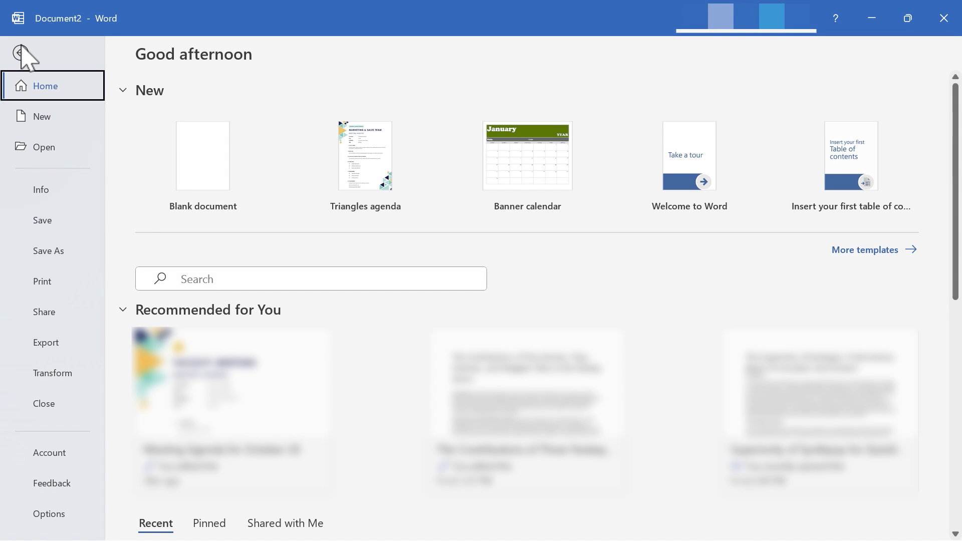
pyautogui.click(45, 284)
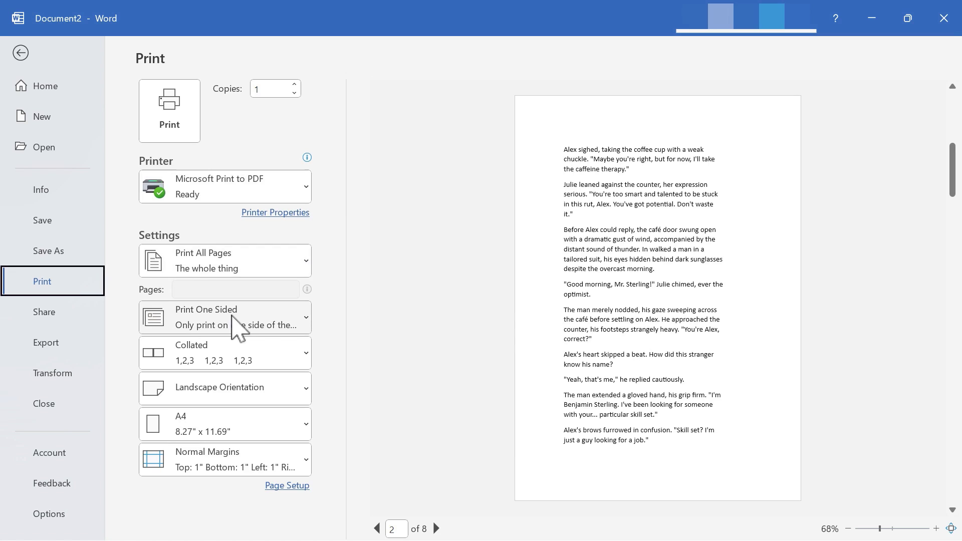
pyautogui.click(303, 320)
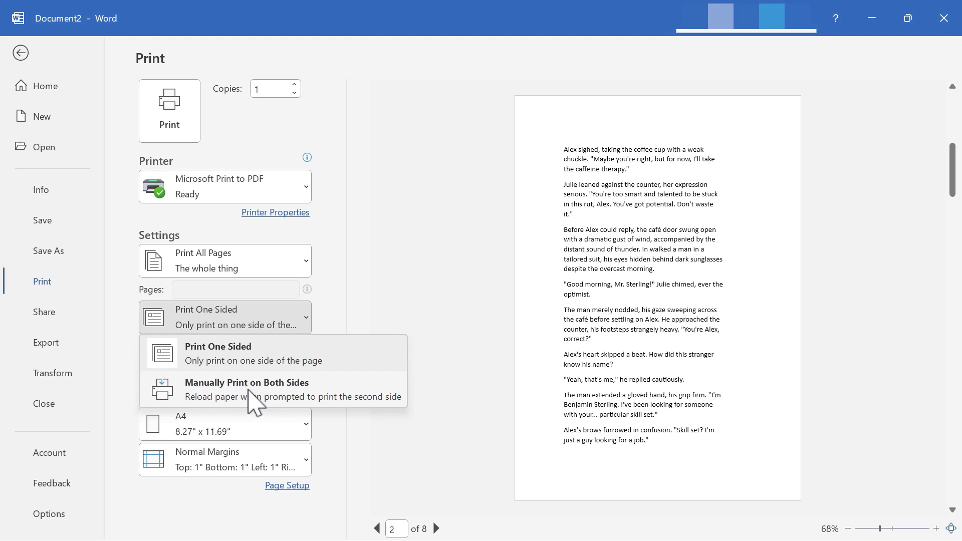
# Choose Manually Print on Both Sides, then return to the story document
pyautogui.click(251, 393)
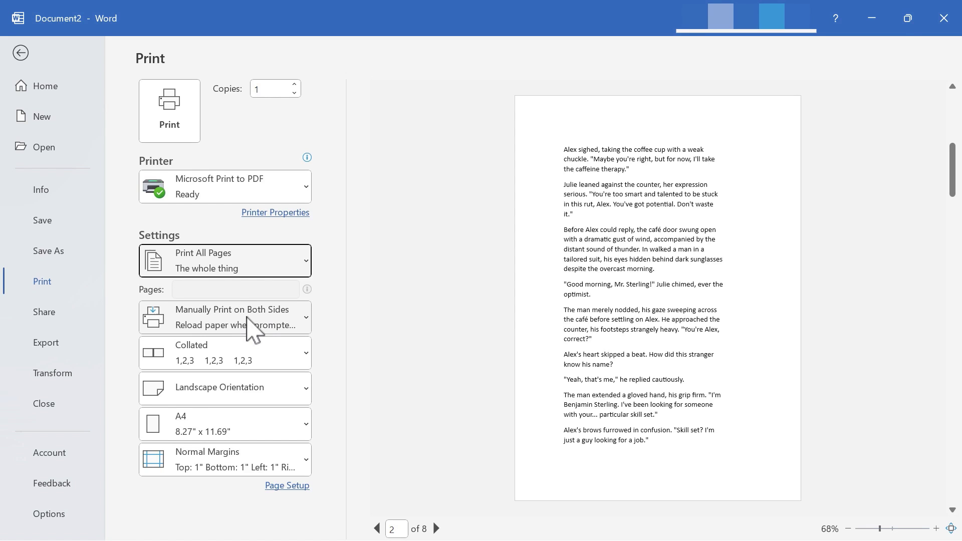
pyautogui.press('Escape')
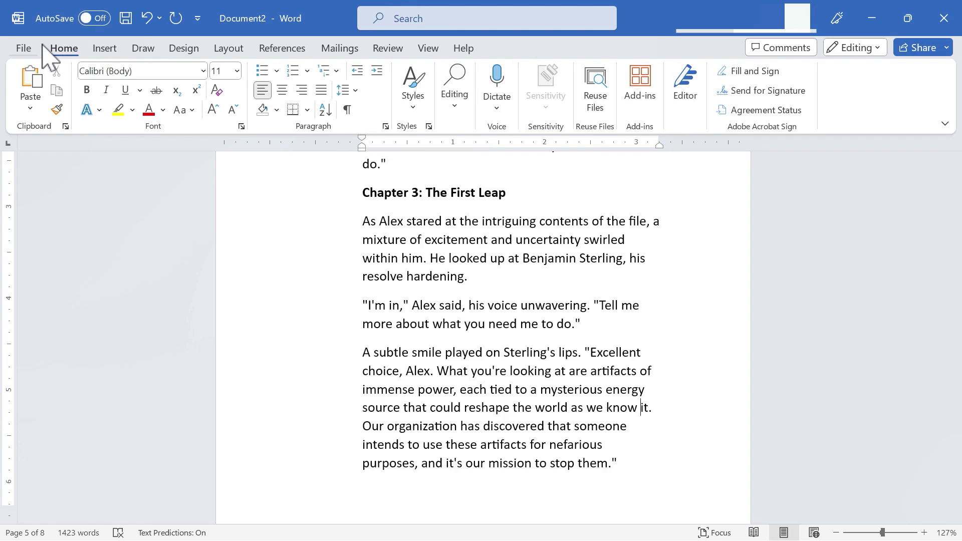
# Set the Save As file type to PDF (*.pdf) and bring up the Export PDF/XPS options
pyautogui.click(25, 49)
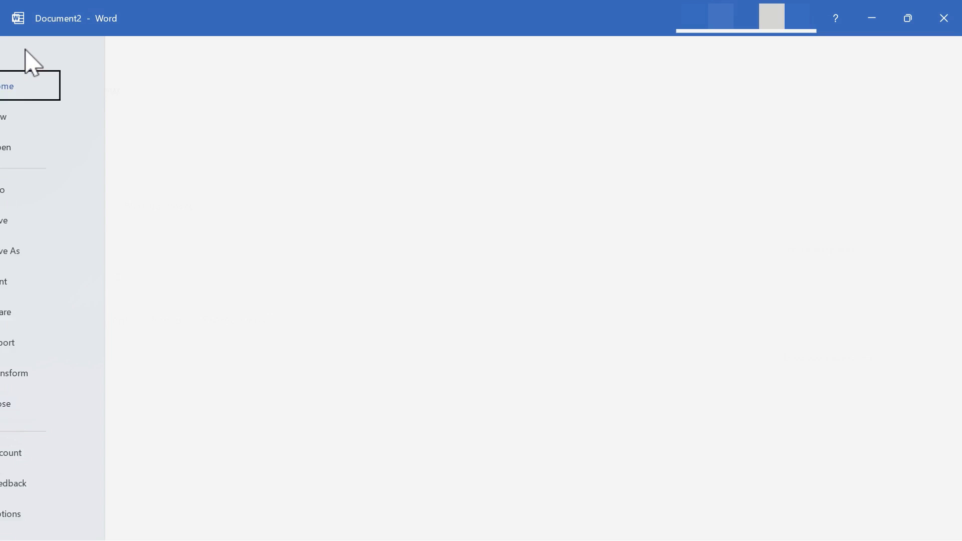
pyautogui.click(52, 254)
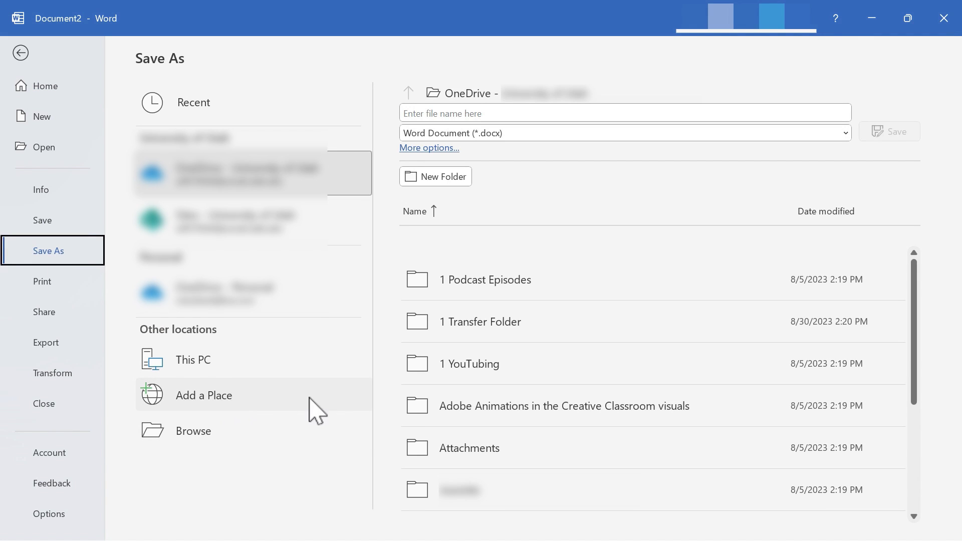
pyautogui.click(550, 135)
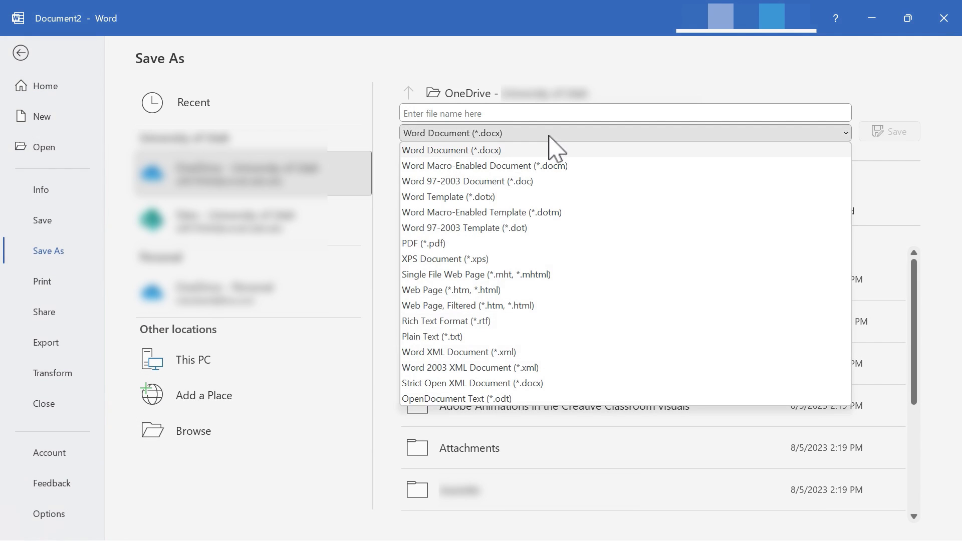
pyautogui.click(448, 244)
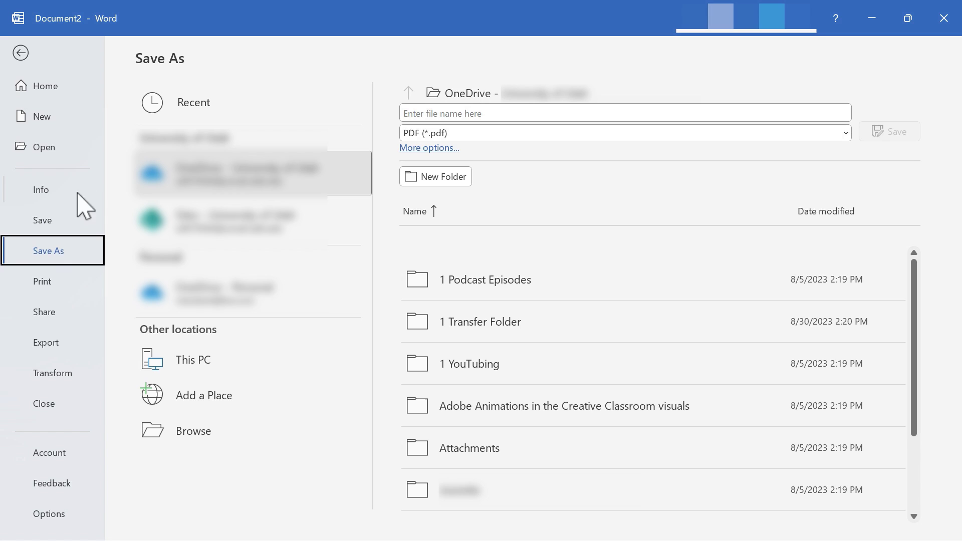
pyautogui.click(50, 351)
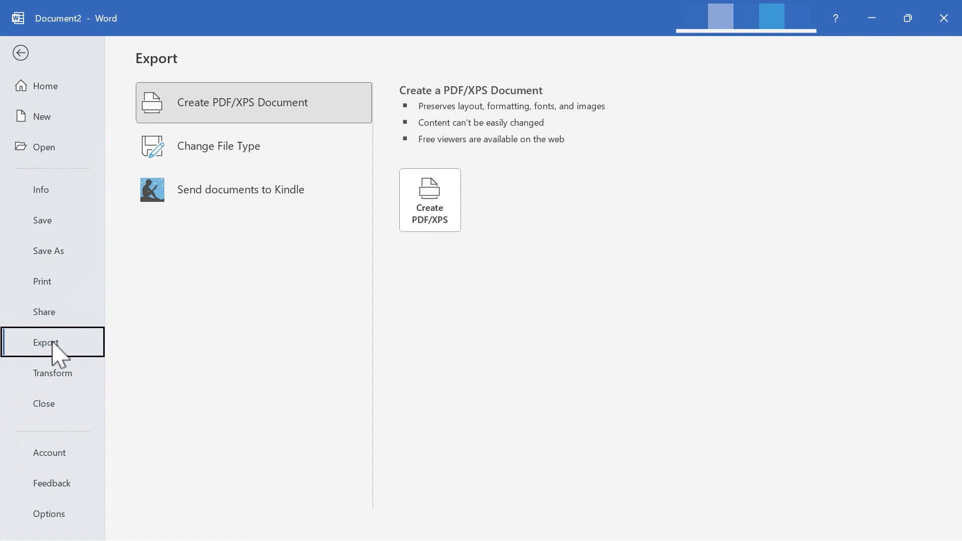
# Leave the Export screen to get back to the story document
pyautogui.click(53, 373)
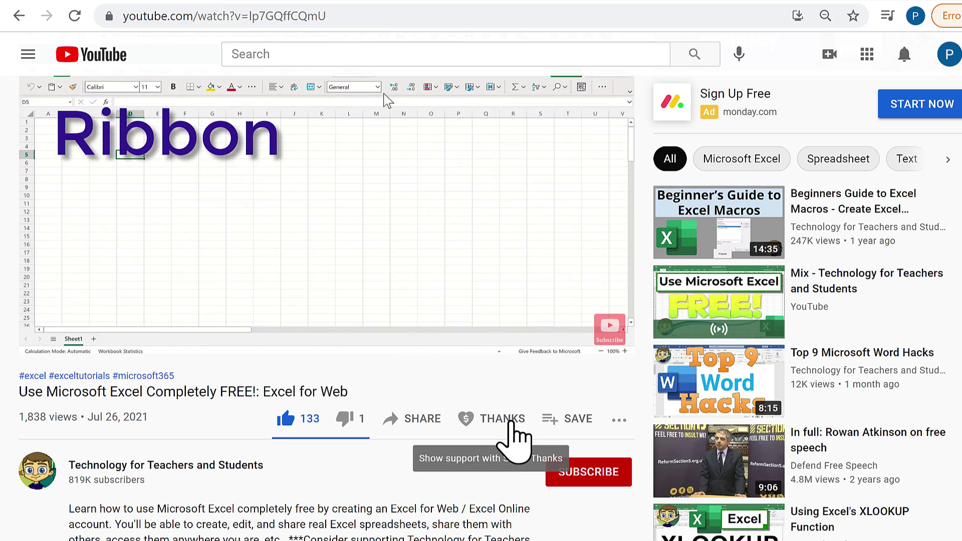
# Show the Super Thanks amounts ($2, $5, $10, $50) for the Excel for Web video's channel
pyautogui.click(511, 423)
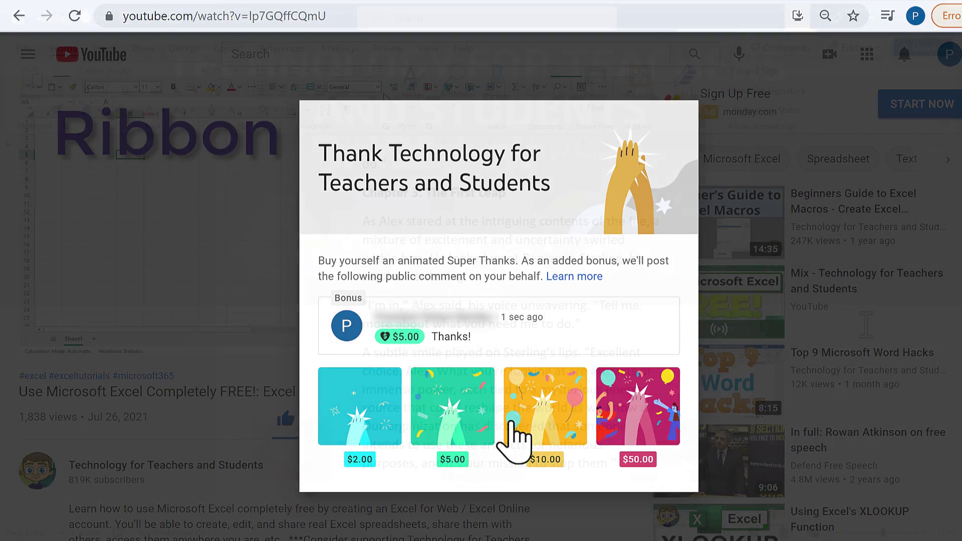